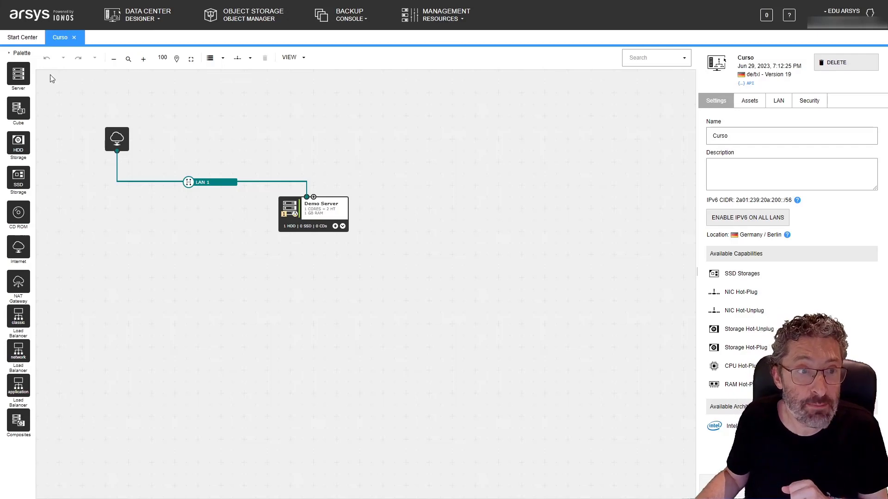
Add a new server to the canvas beside Demo Server and connect it to the internet access through LAN 1.
{"action": "left_click_drag", "start_coordinate": [18, 74], "coordinate": [119, 151]}
{"action": "left_click", "coordinate": [416, 244]}
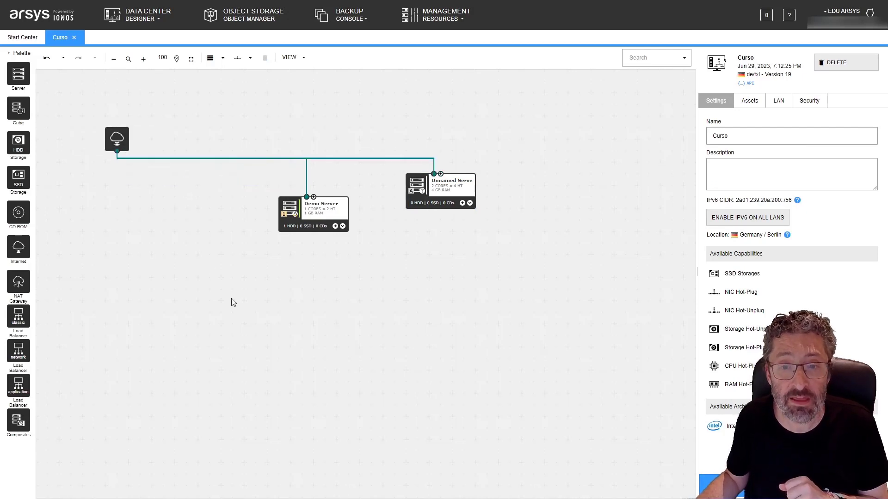
Name the new server WinServer and set its CPU to 1 core.
{"action": "left_click", "coordinate": [440, 182]}
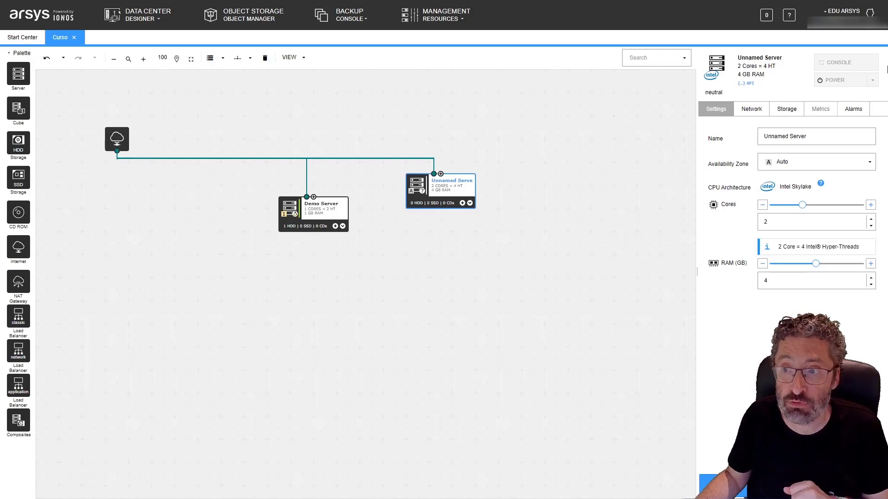
{"action": "triple_click", "coordinate": [826, 134]}
{"action": "type", "text": "Wi"}
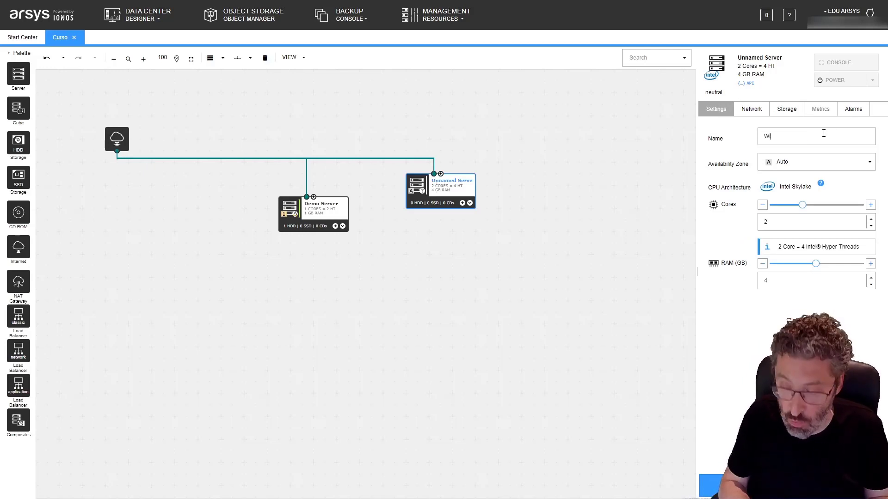
{"action": "type", "text": "nServer"}
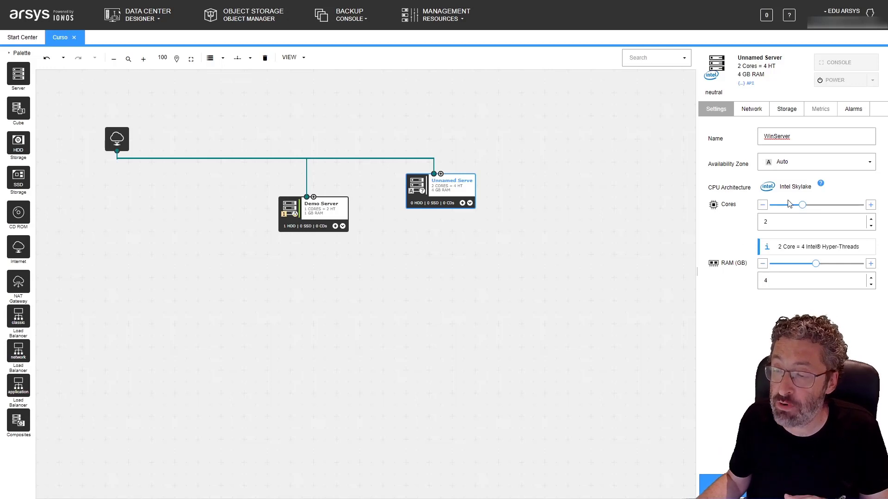
{"action": "left_click", "coordinate": [802, 207]}
{"action": "left_click_drag", "start_coordinate": [790, 213], "coordinate": [778, 214]}
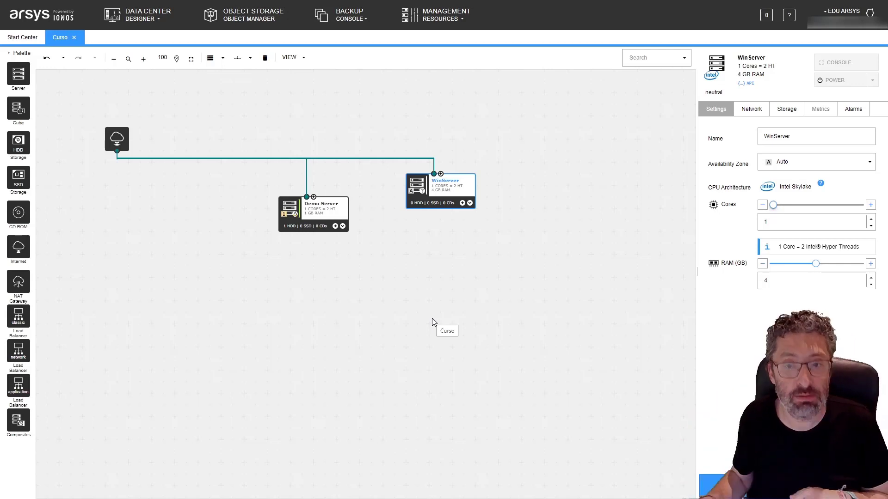
Start a new attached HDD storage for WinServer, named windisk, with a size of 25 GB.
{"action": "left_click", "coordinate": [463, 203]}
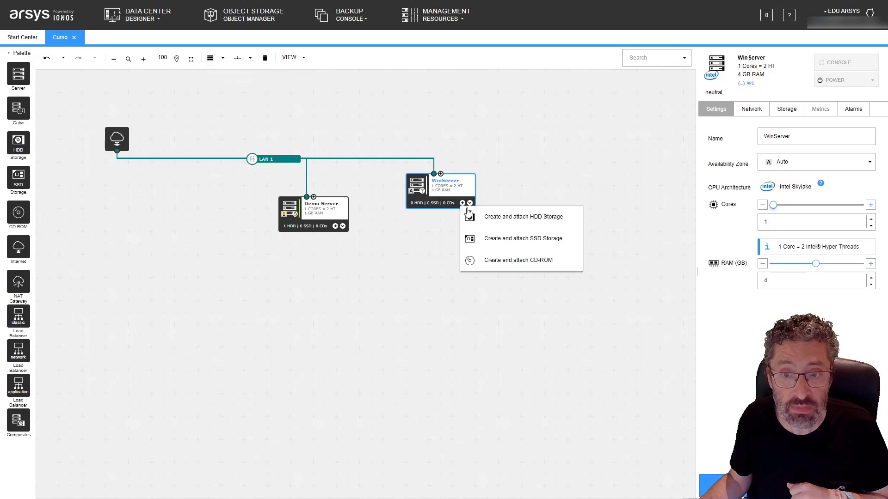
{"action": "left_click", "coordinate": [479, 216]}
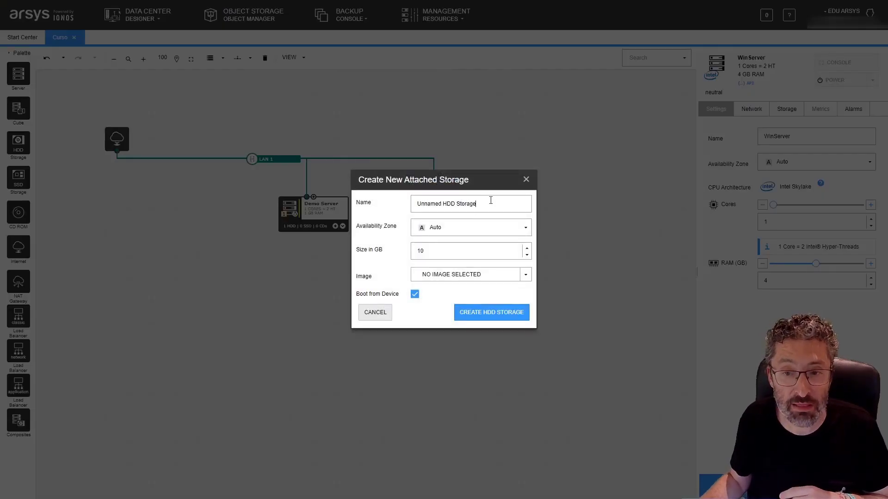
{"action": "left_click_drag", "start_coordinate": [486, 202], "coordinate": [397, 204]}
{"action": "type", "text": "windisk"}
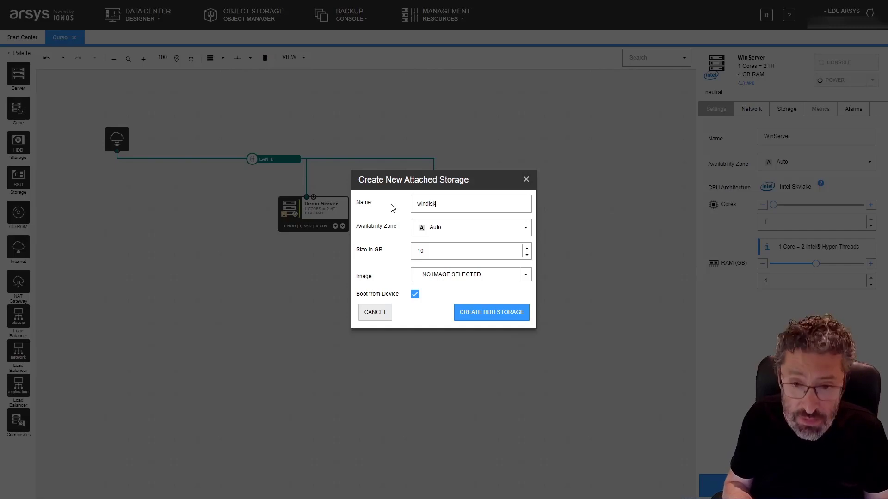
{"action": "left_click", "coordinate": [498, 253]}
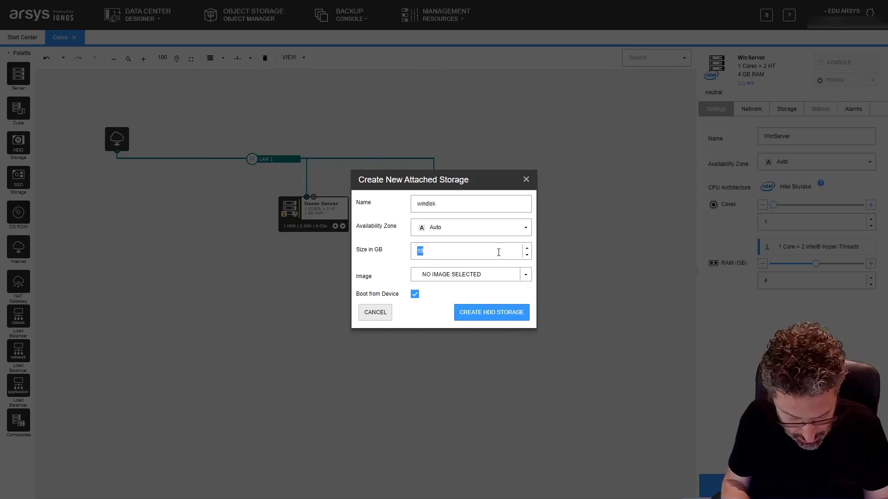
{"action": "type", "text": "25"}
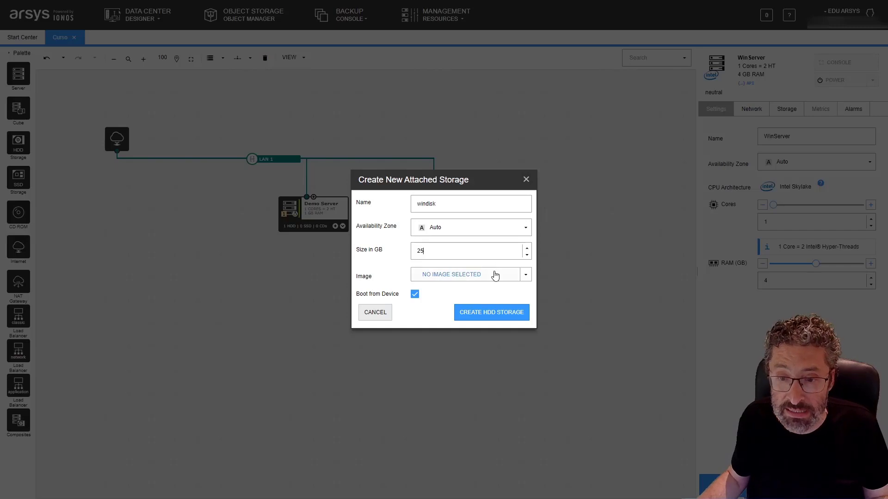
Assign the arsys image windows-2022-server-2023-06 to windisk, enter the image's password, and create the HDD storage.
{"action": "left_click", "coordinate": [496, 275]}
{"action": "mouse_move", "coordinate": [470, 315]}
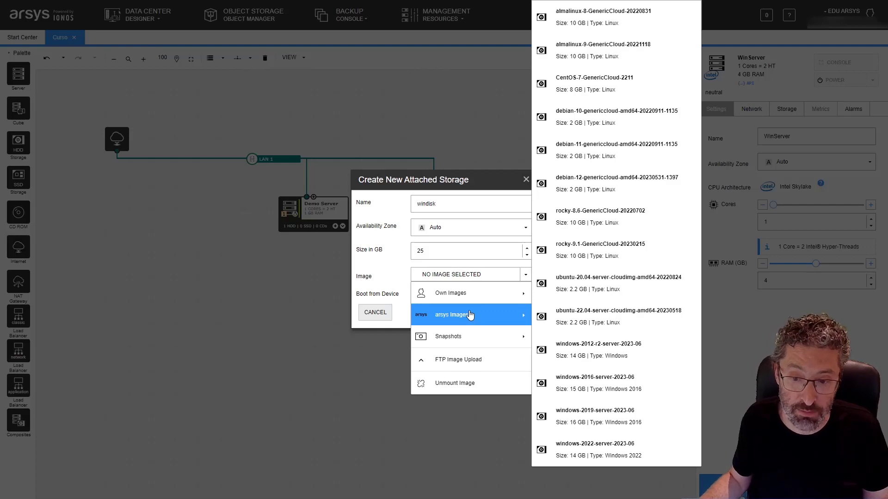
{"action": "left_click", "coordinate": [607, 444]}
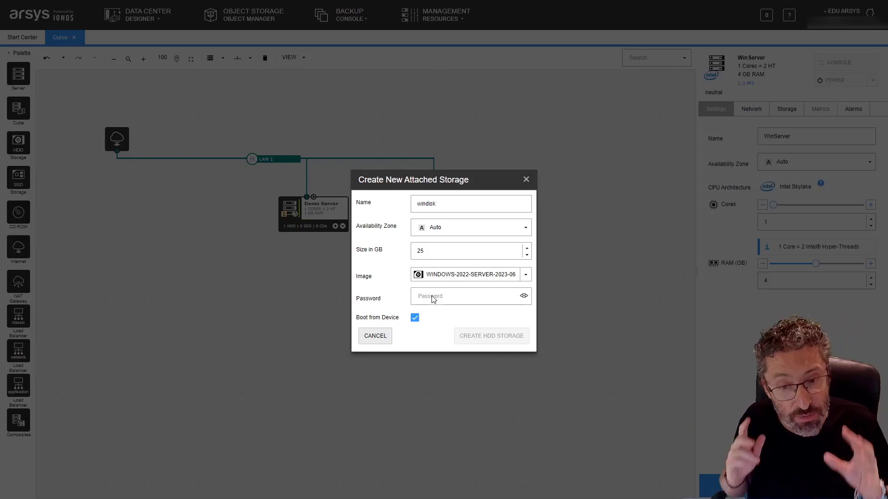
{"action": "type", "text": "••"}
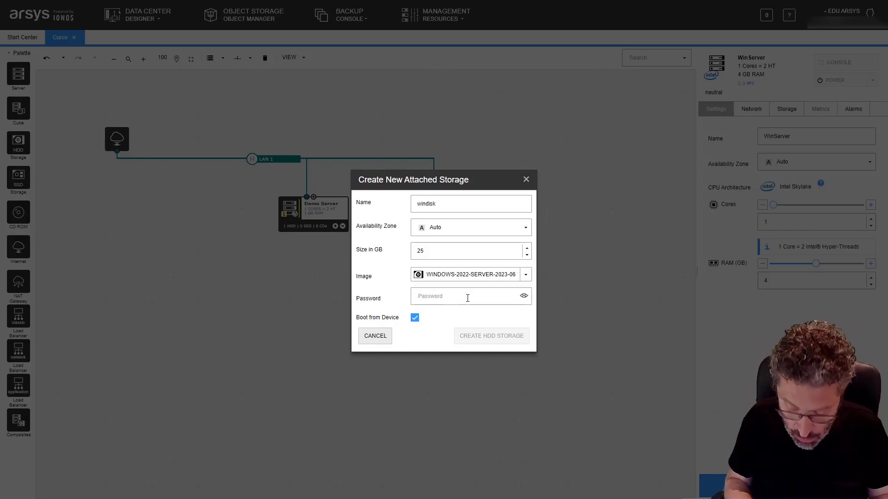
{"action": "type", "text": "••••••••"}
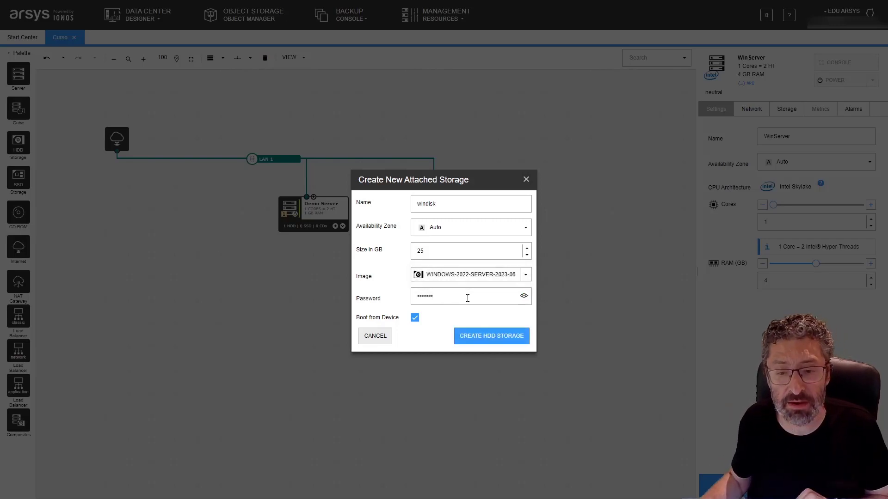
{"action": "left_click", "coordinate": [468, 335]}
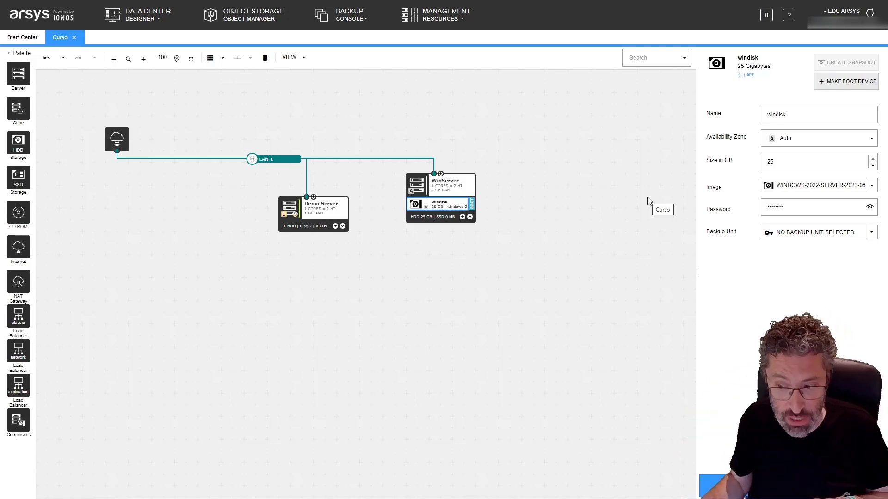
Provision the data center changes and dismiss the completion notice.
{"action": "left_click", "coordinate": [786, 486]}
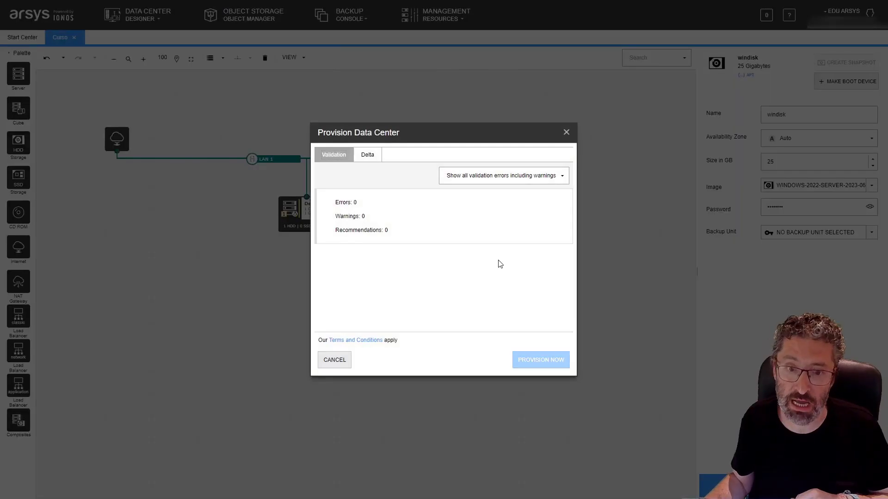
{"action": "left_click", "coordinate": [537, 362]}
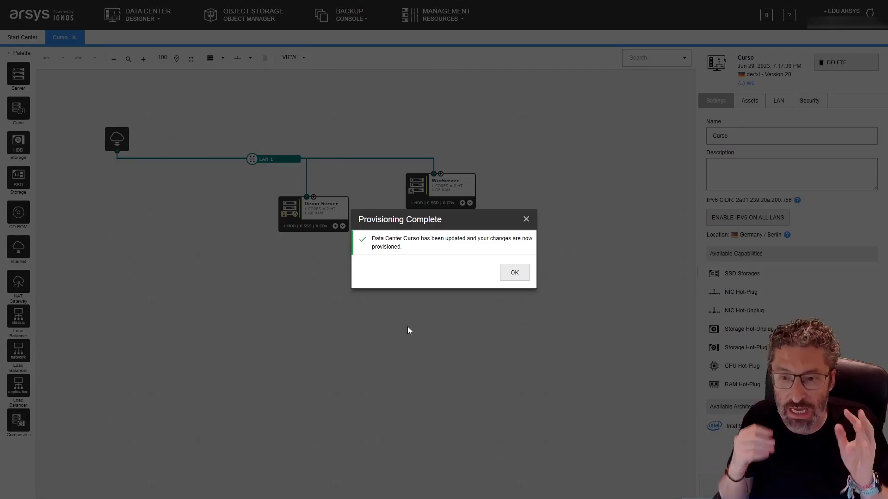
{"action": "left_click", "coordinate": [511, 274]}
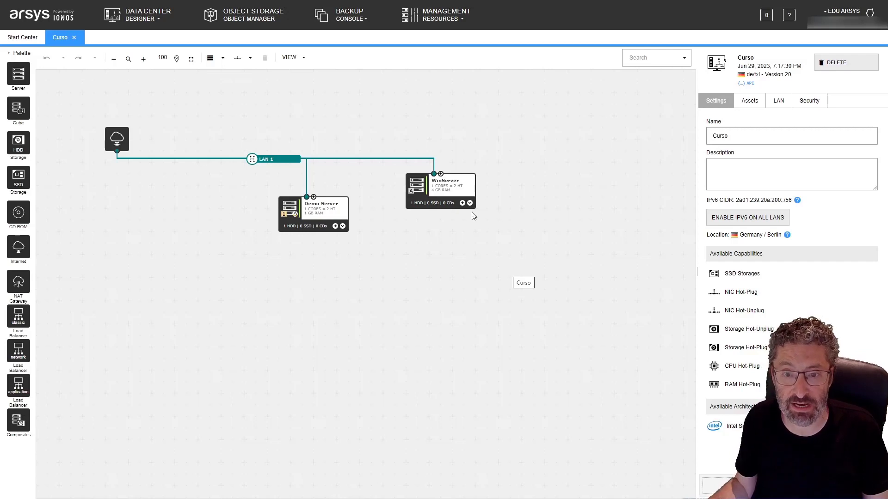
Open the remote console of WinServer, dismiss the keyboard layout notice, and enlarge the console window.
{"action": "left_click", "coordinate": [462, 195]}
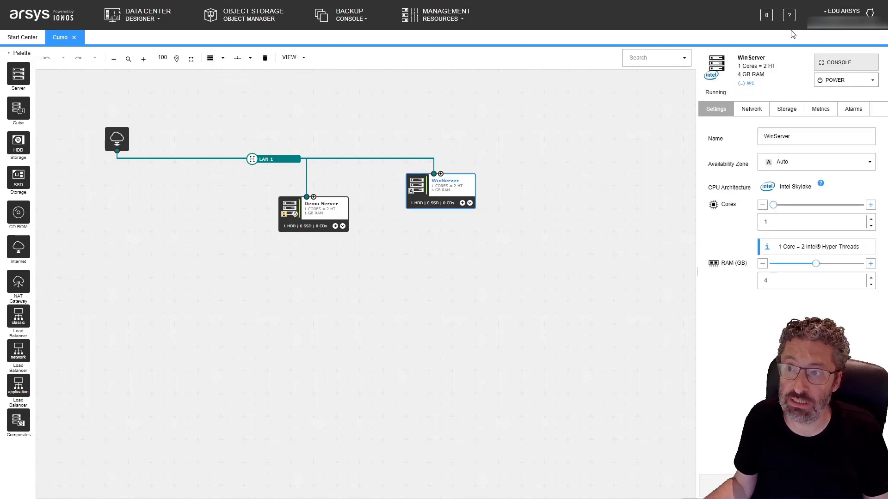
{"action": "left_click", "coordinate": [855, 64]}
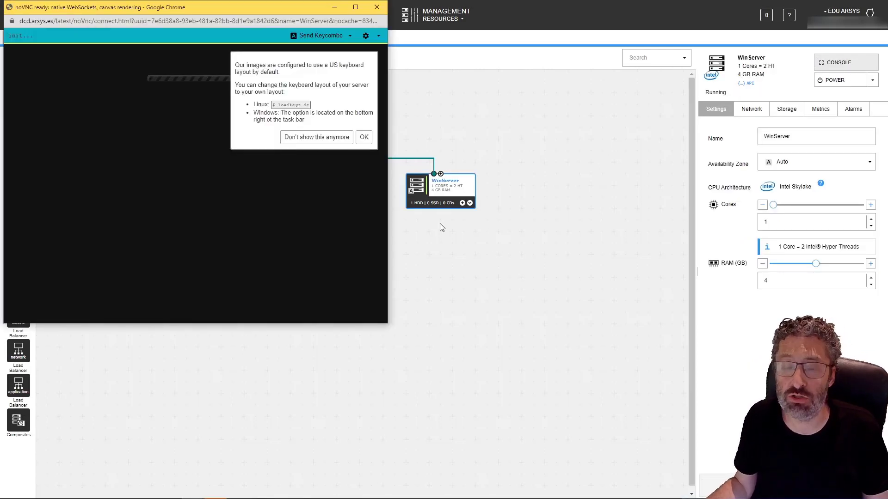
{"action": "left_click", "coordinate": [364, 137]}
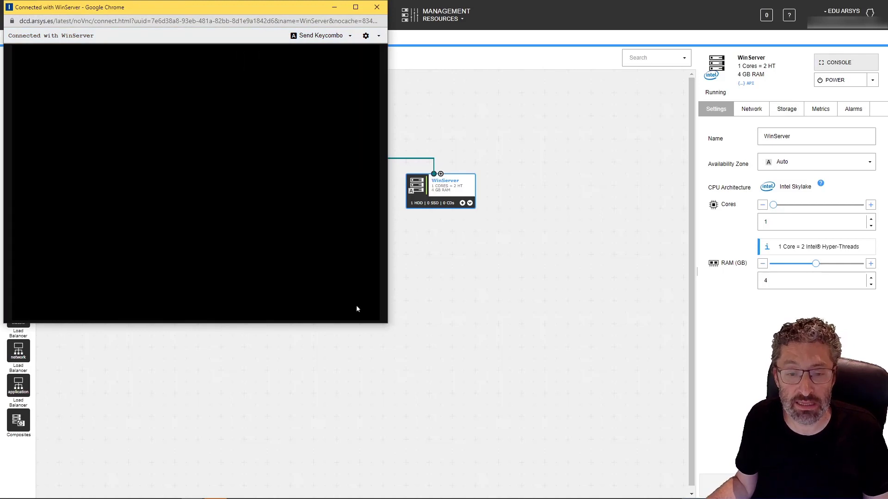
{"action": "left_click_drag", "start_coordinate": [387, 324], "coordinate": [538, 397]}
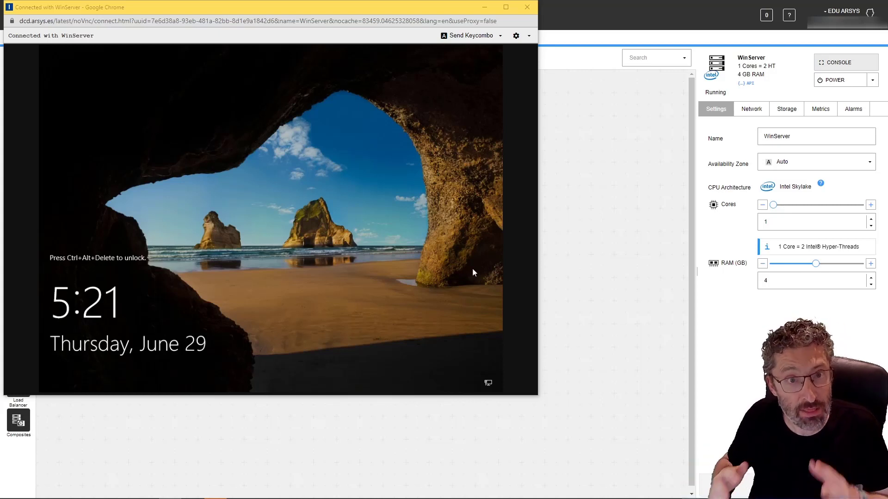
Unlock the remote Windows screen by sending the Ctrl+Alt+Del combination, and sign in as Administrator with the account password.
{"action": "left_click", "coordinate": [481, 40]}
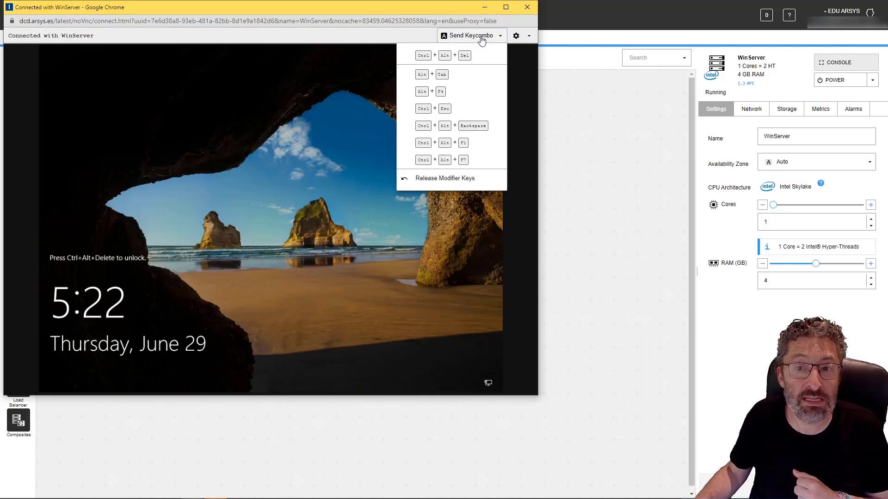
{"action": "left_click", "coordinate": [477, 55]}
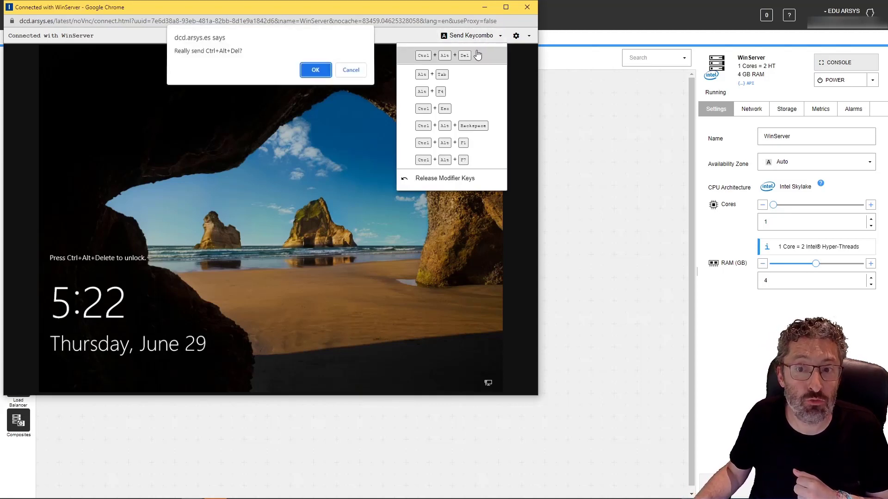
{"action": "left_click", "coordinate": [308, 69]}
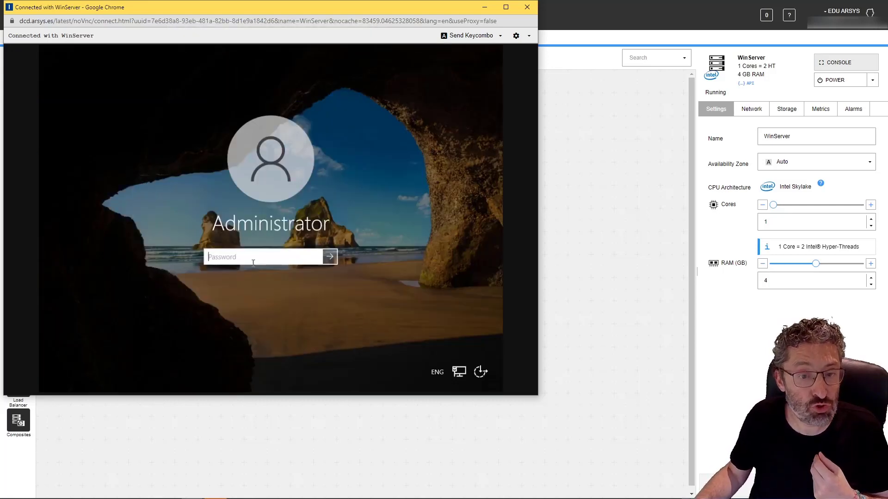
{"action": "type", "text": "******"}
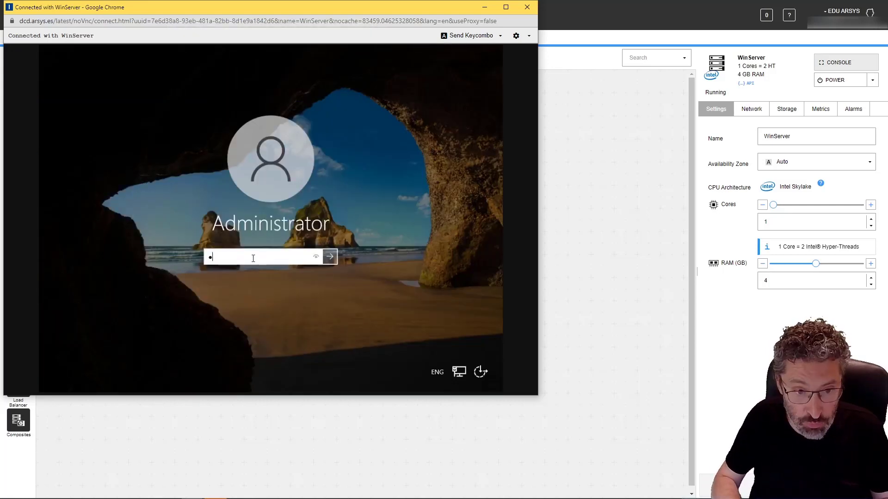
{"action": "type", "text": "**"}
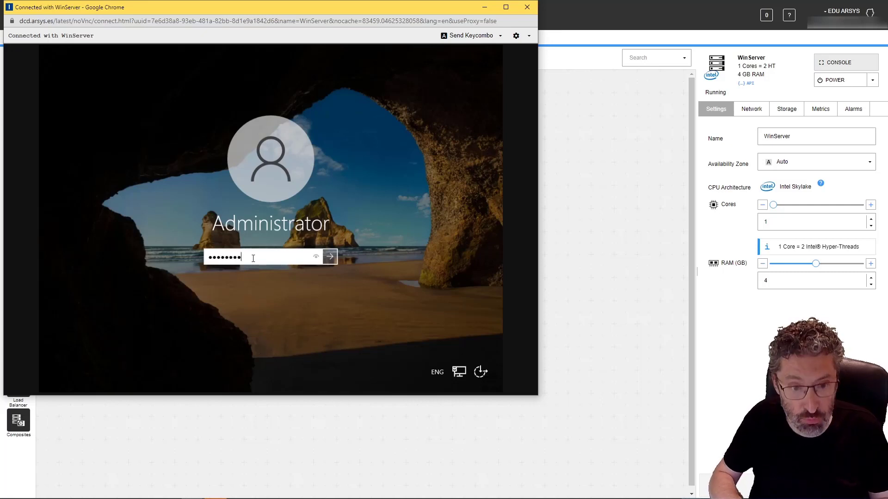
{"action": "key", "text": "Return"}
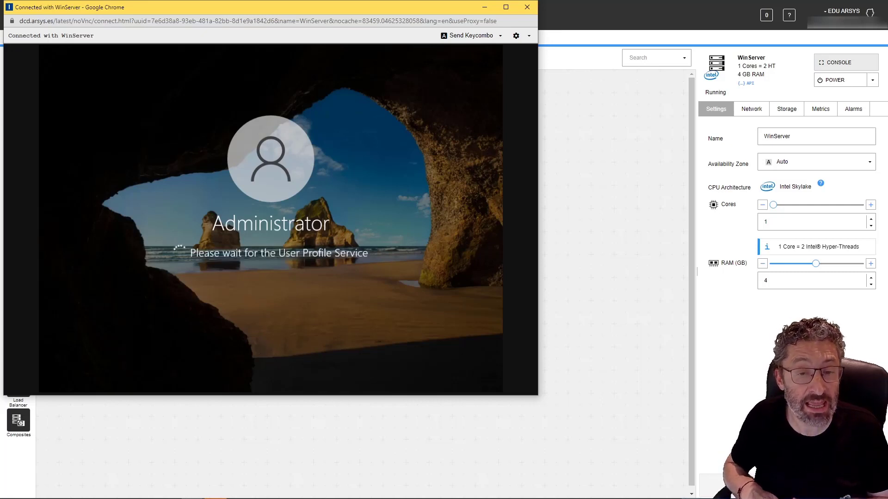